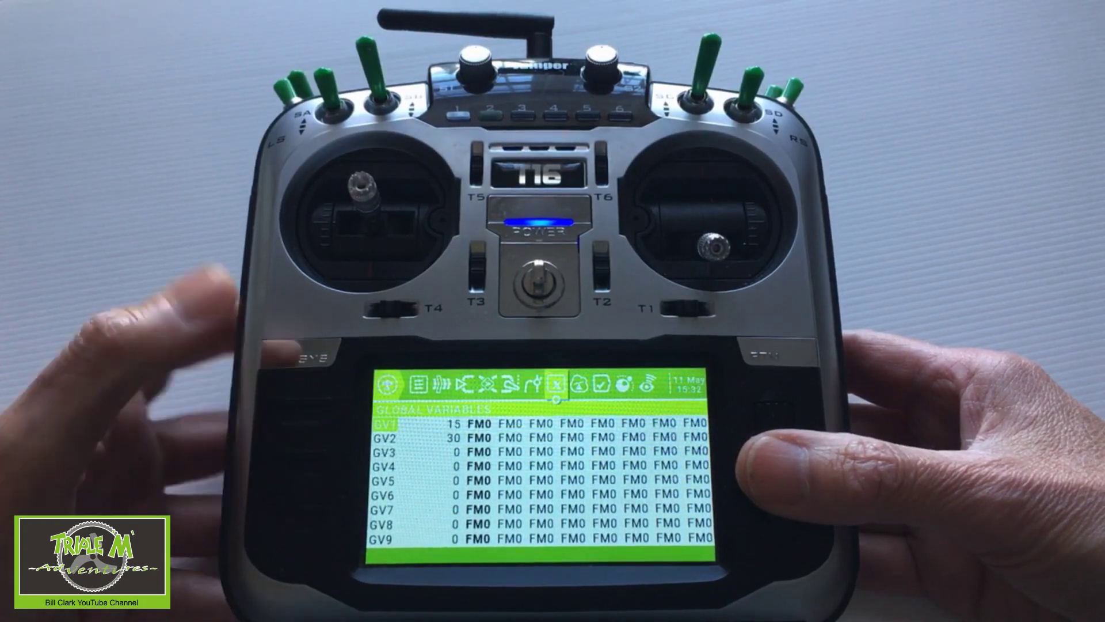
# Check GV1's Armed value of 15, then step down to the GV2 row.
pyautogui.click(453, 424)
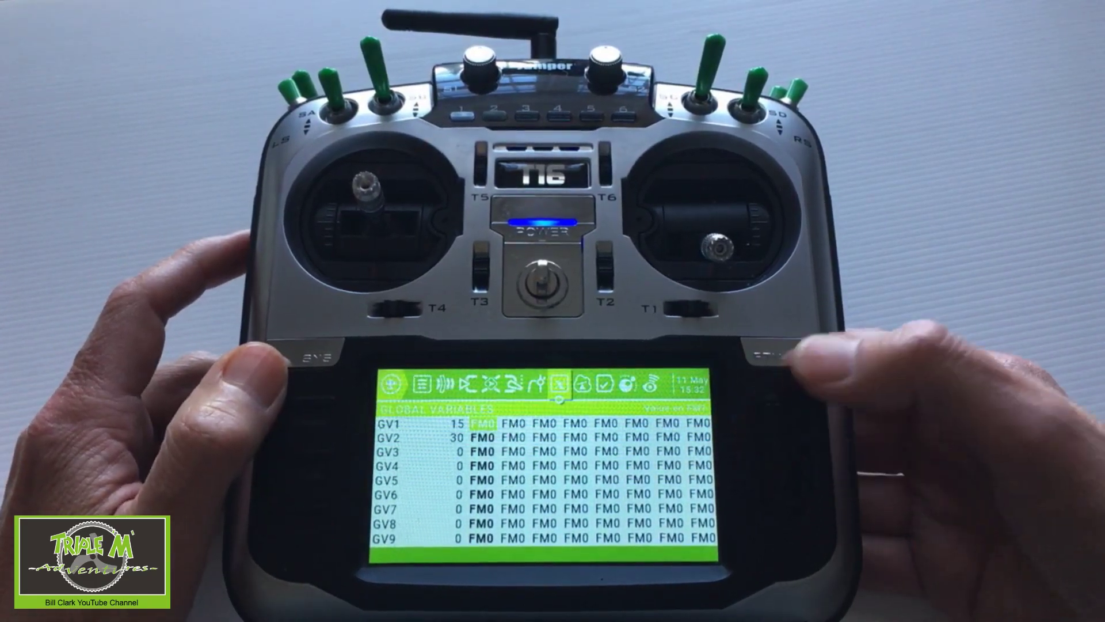
pyautogui.press('Down')
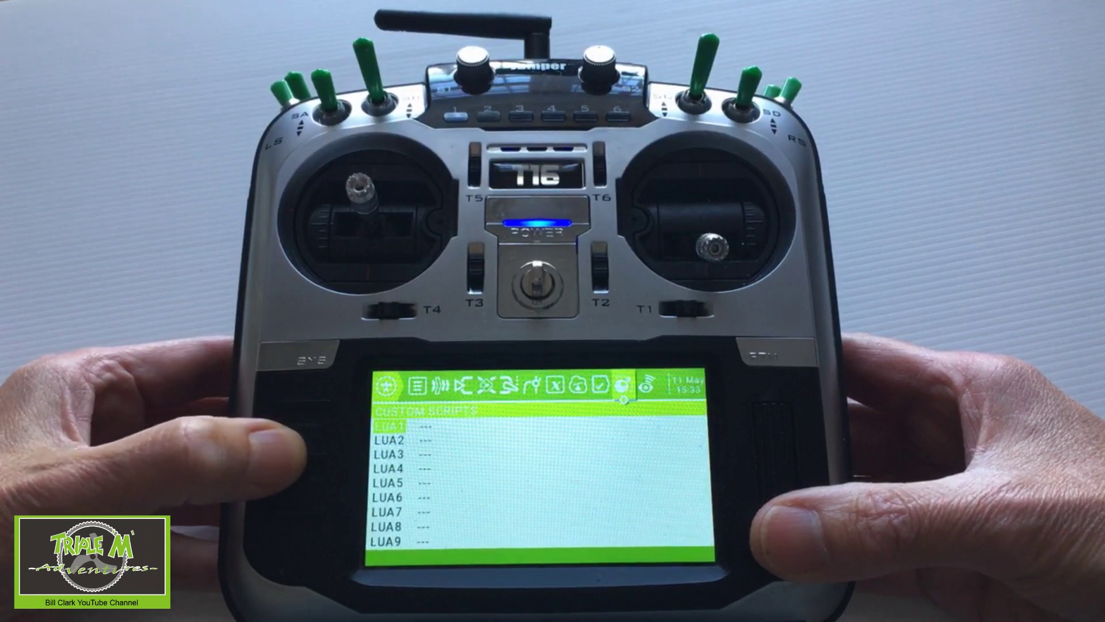
# Page through Special Functions and Telemetry on the T16, then show Channels Monitor 1-8.
pyautogui.press('pageup')
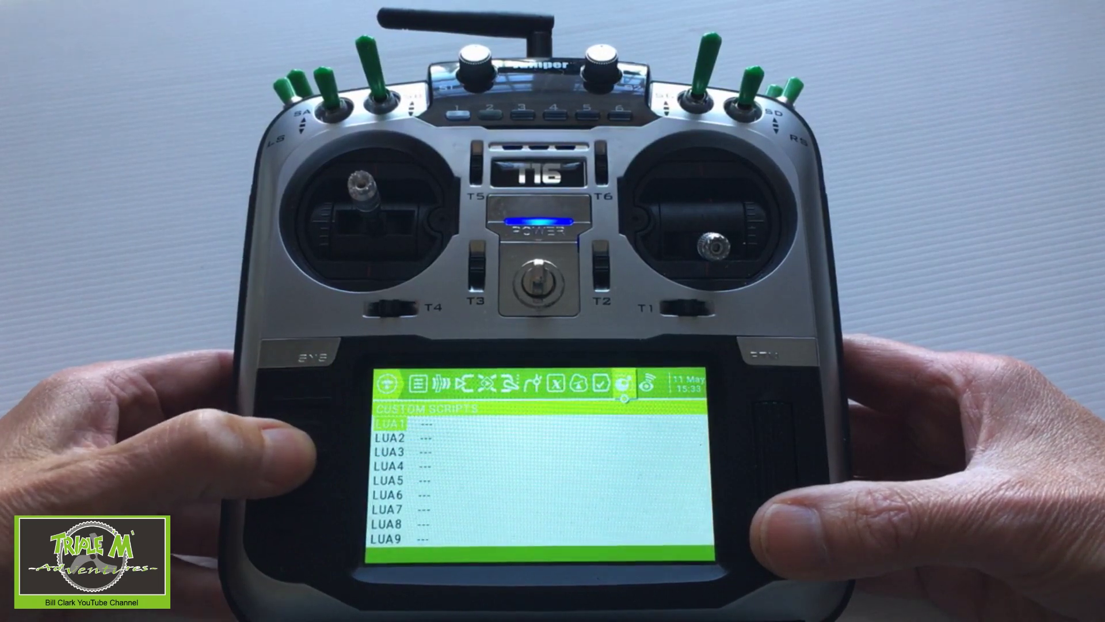
pyautogui.press('pagedown')
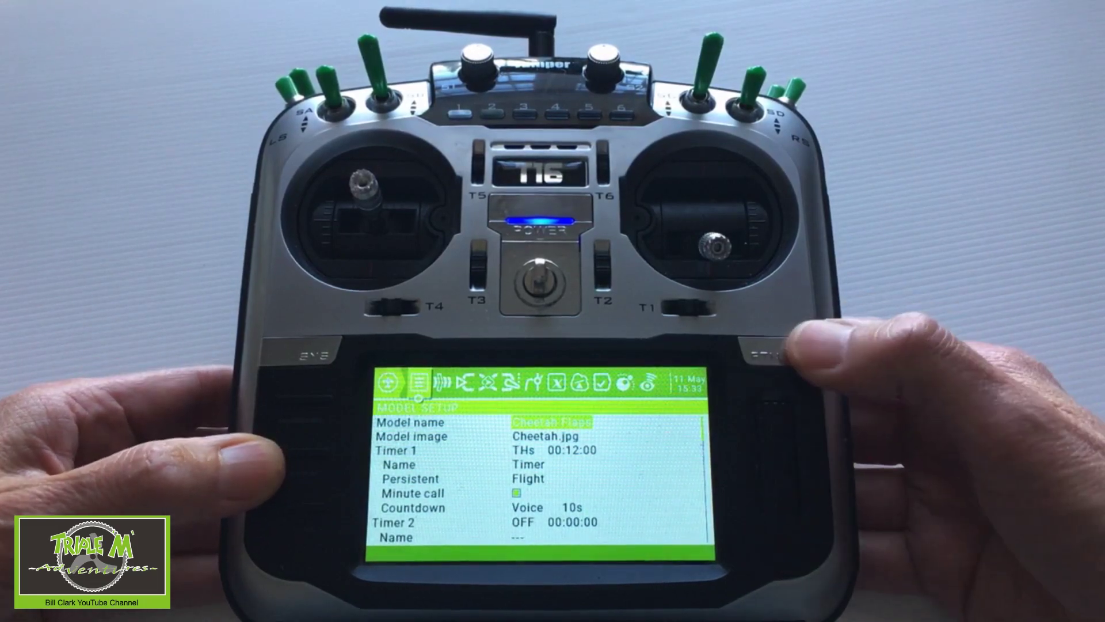
pyautogui.press('Escape')
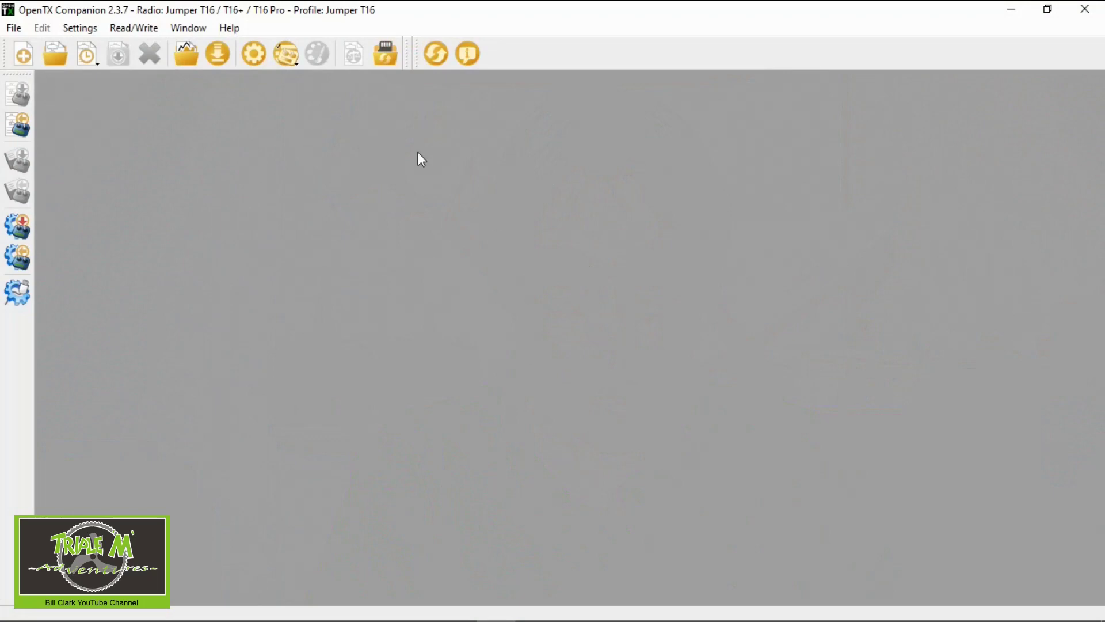
# Load T16 Flaps.otx from Recent Files and open the Cheetah Flaps model for editing.
pyautogui.click(20, 31)
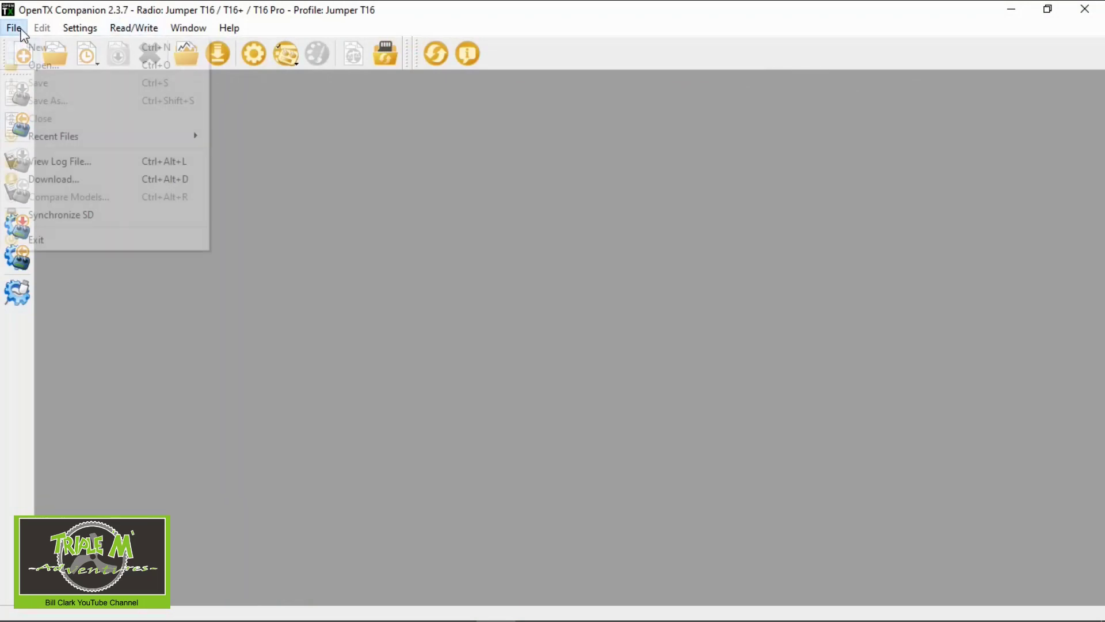
pyautogui.moveTo(116, 148)
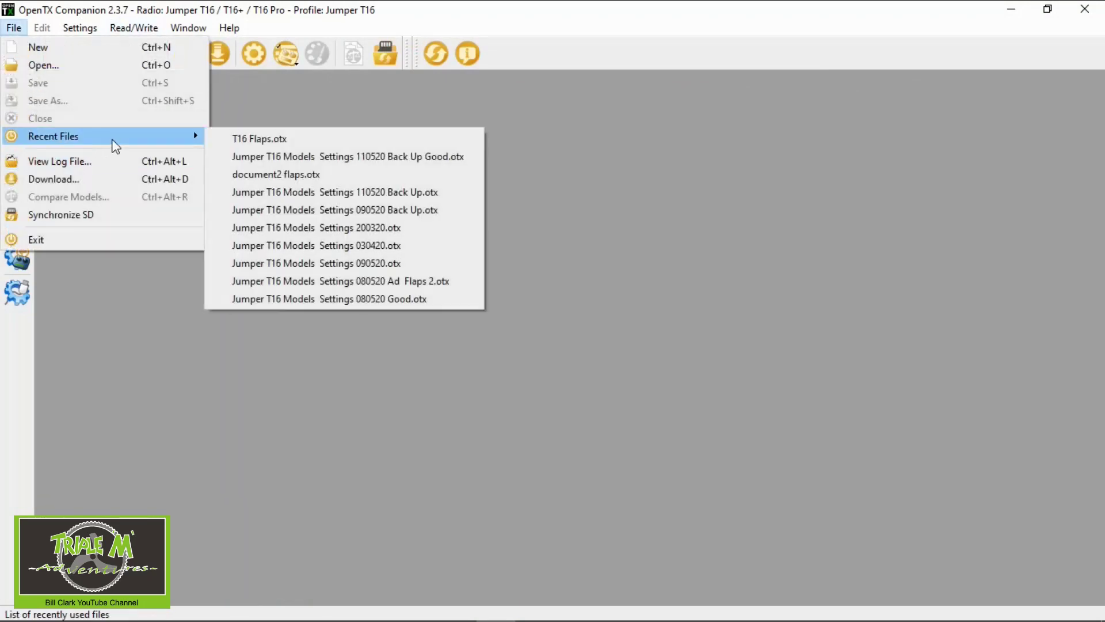
pyautogui.click(260, 139)
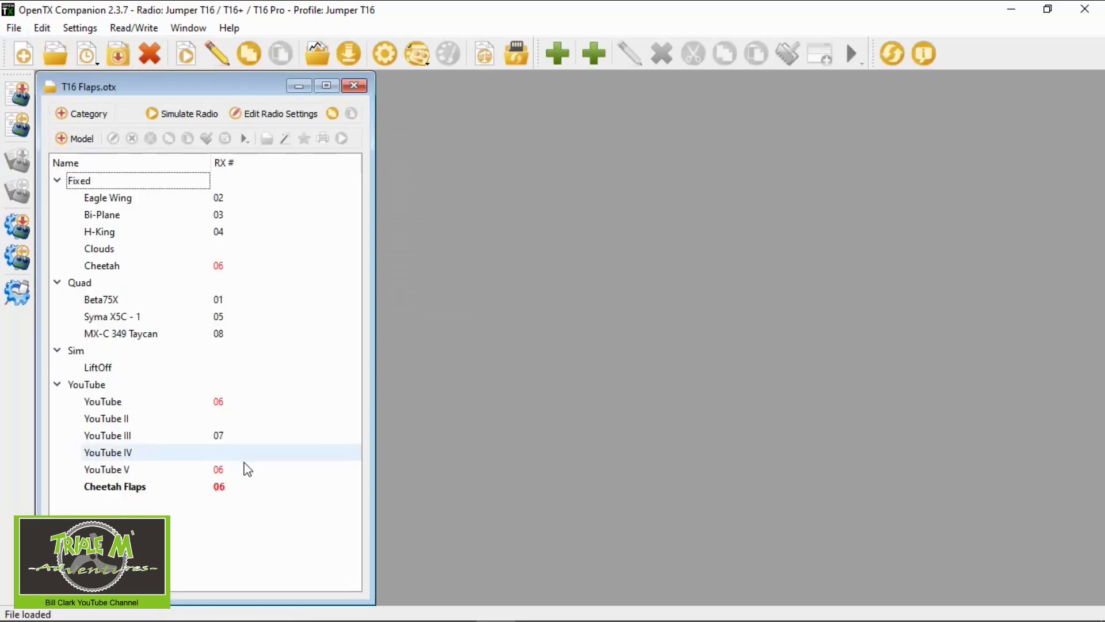
pyautogui.click(131, 486)
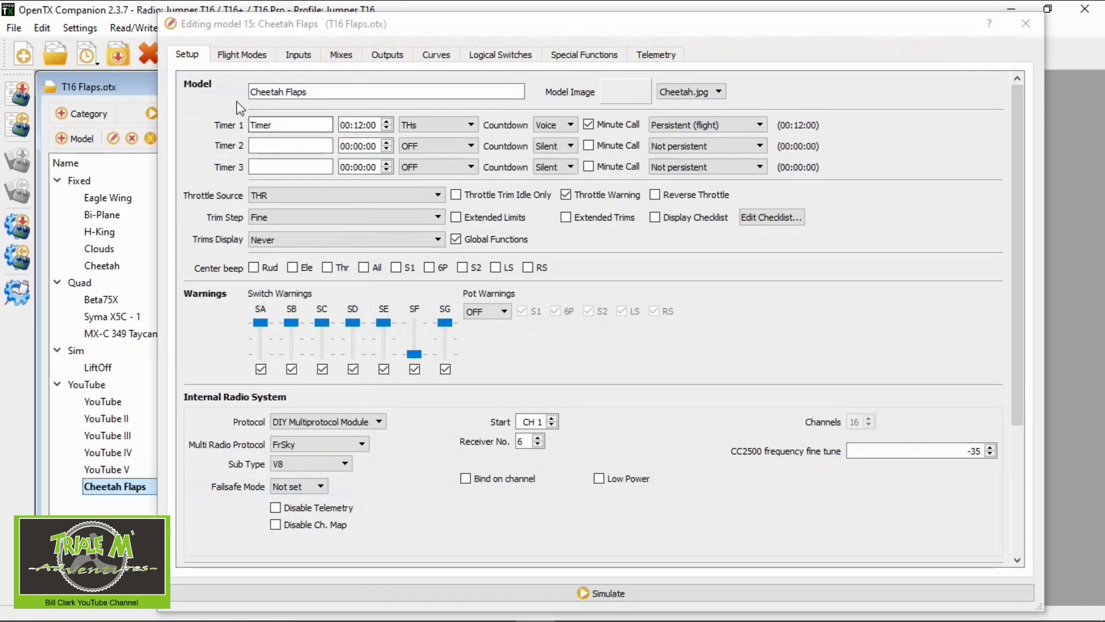
# Browse flight modes 0–4 (Armed, DisArmed, Flight, Flaps 15, Flaps 30) and their GVAR values.
pyautogui.click(242, 56)
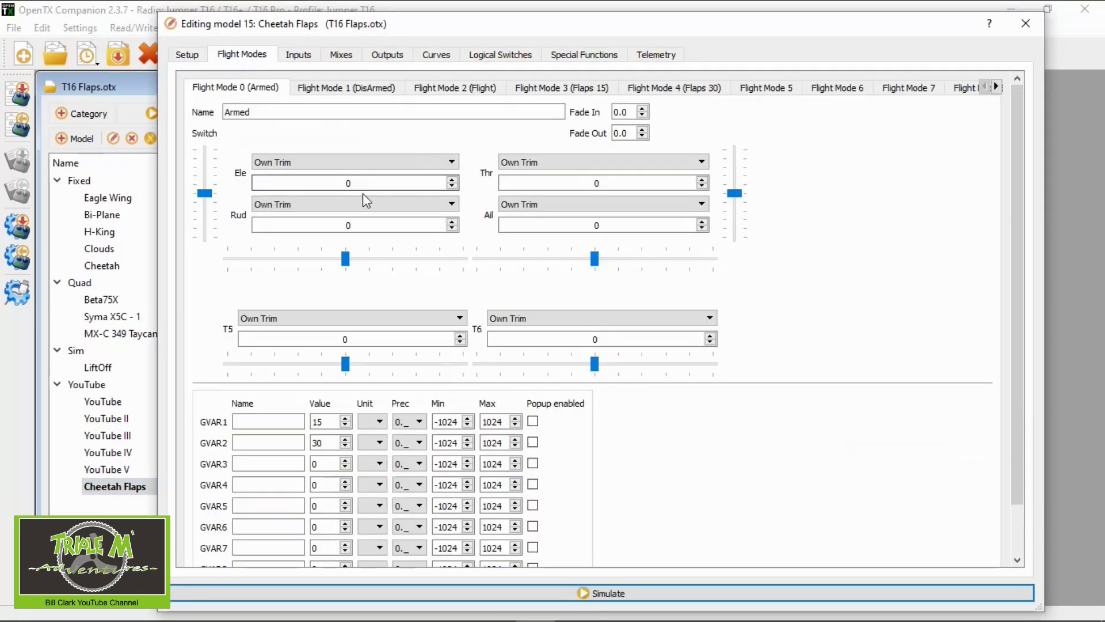
pyautogui.click(252, 118)
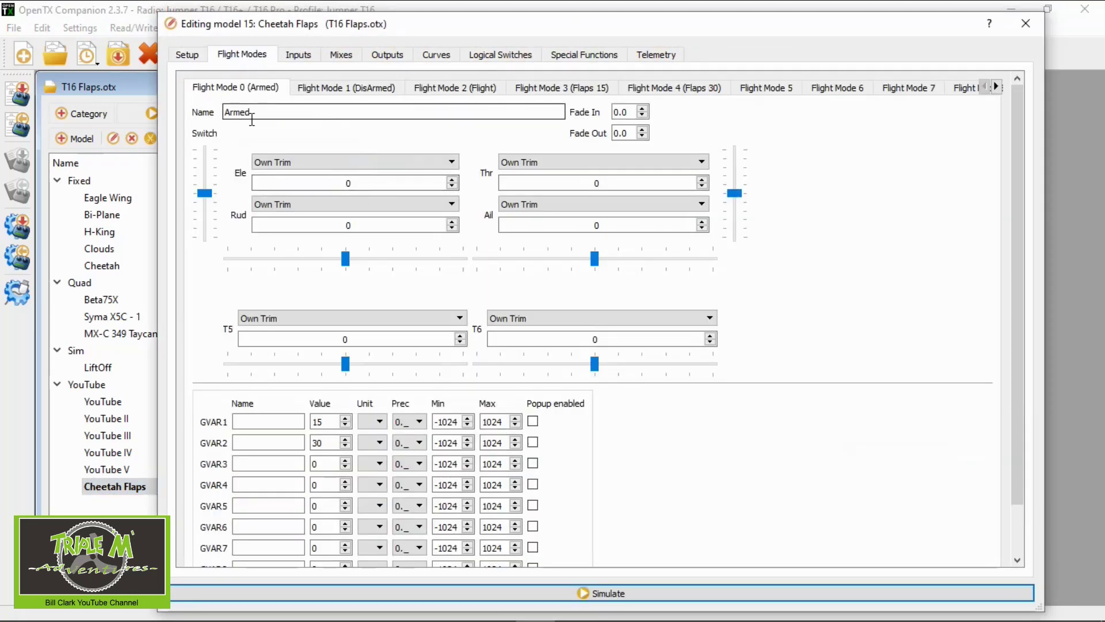
pyautogui.click(341, 92)
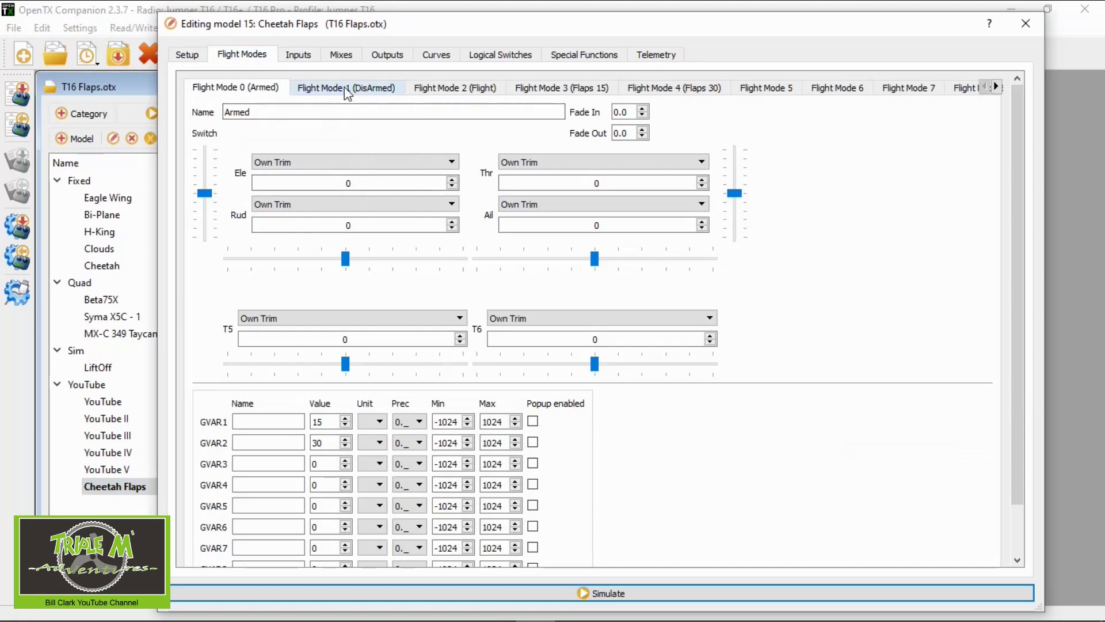
pyautogui.click(457, 92)
pyautogui.click(590, 92)
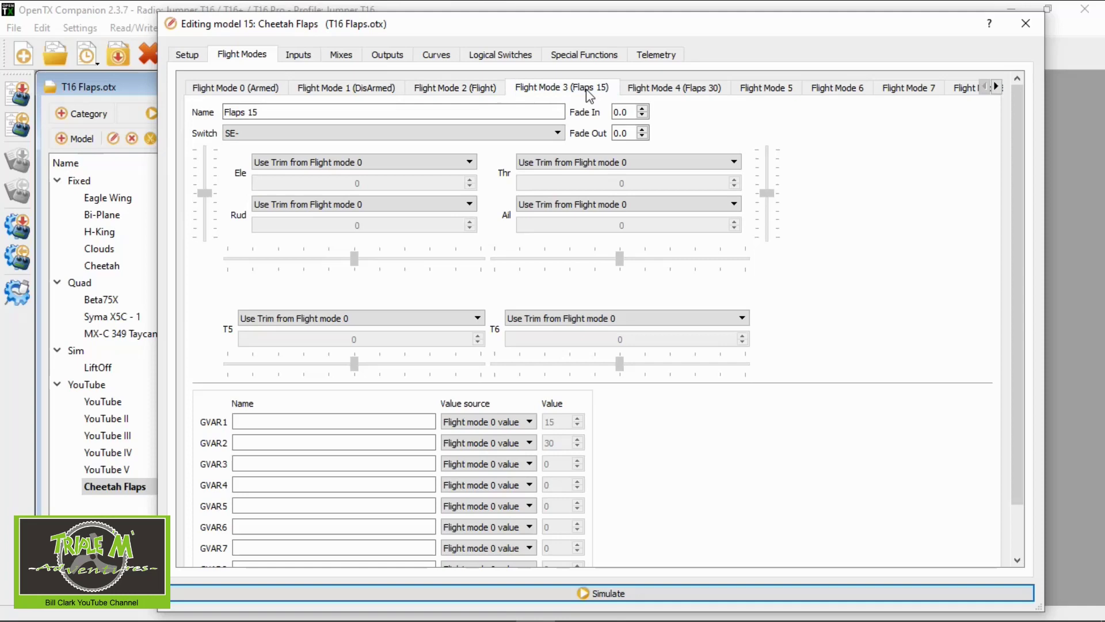
pyautogui.click(702, 92)
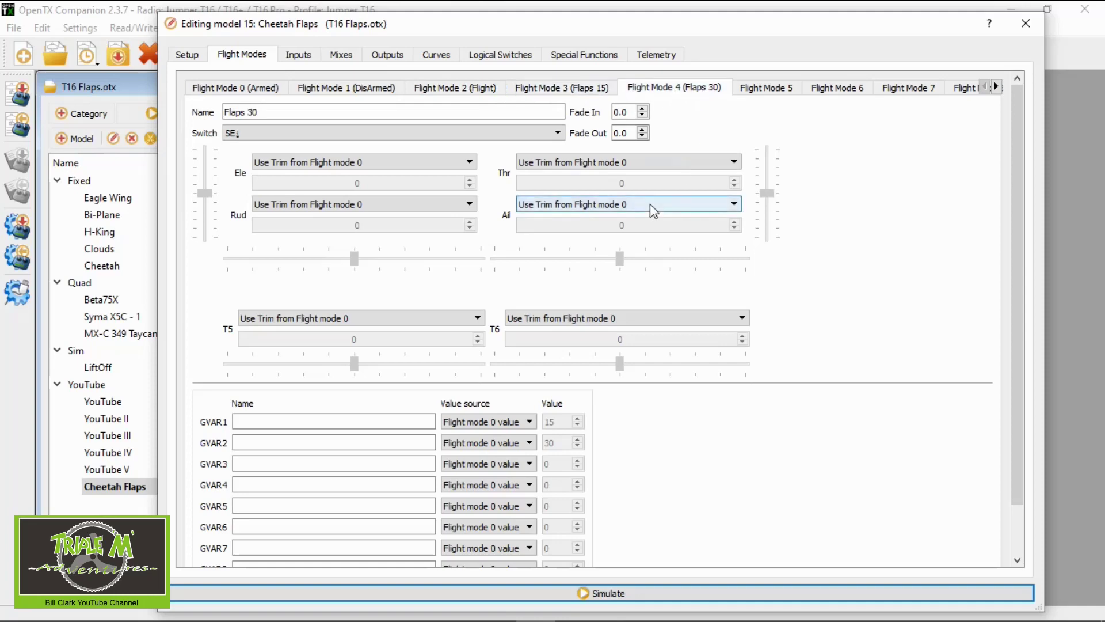
pyautogui.click(262, 93)
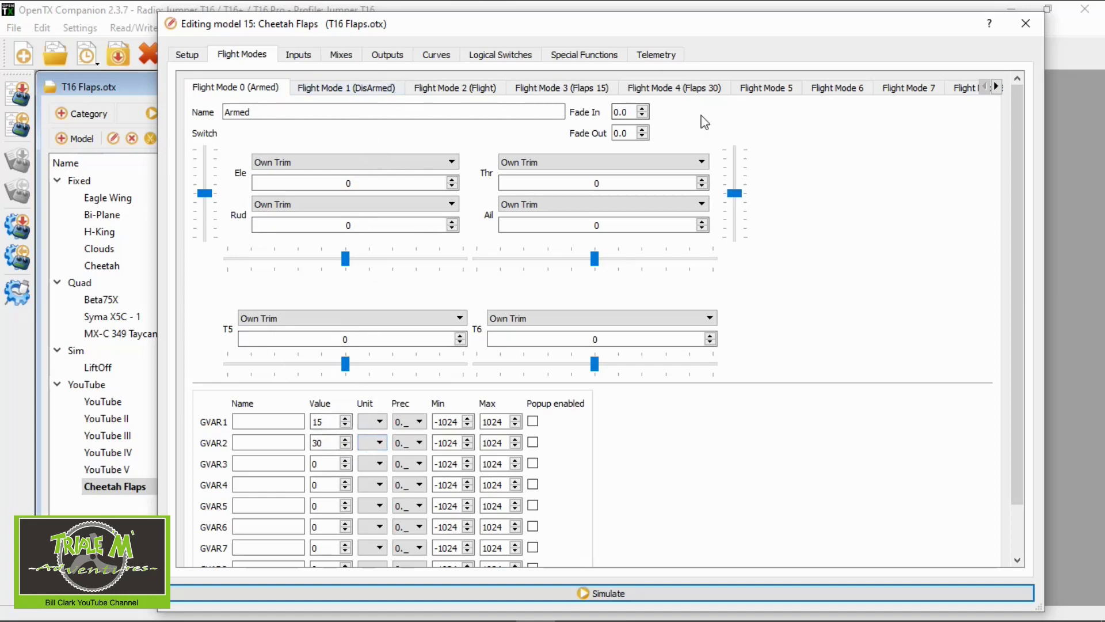
# Inspect DisArmed, modes 5 and 7, and Flaps 30's GVAR1 value sources, then view the Inputs list.
pyautogui.click(344, 88)
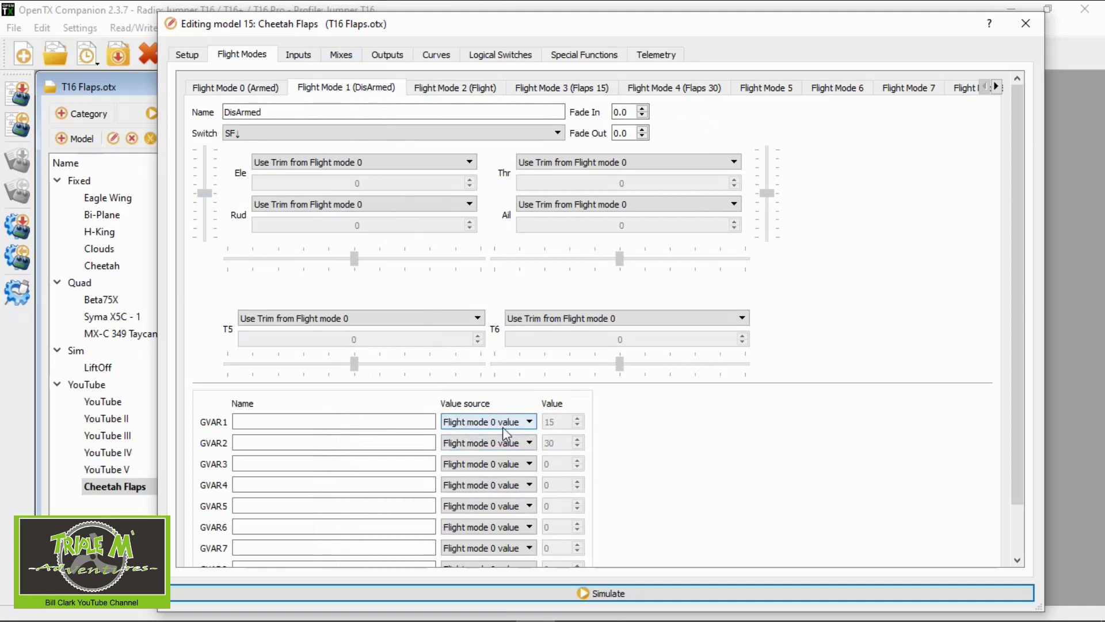
pyautogui.click(244, 90)
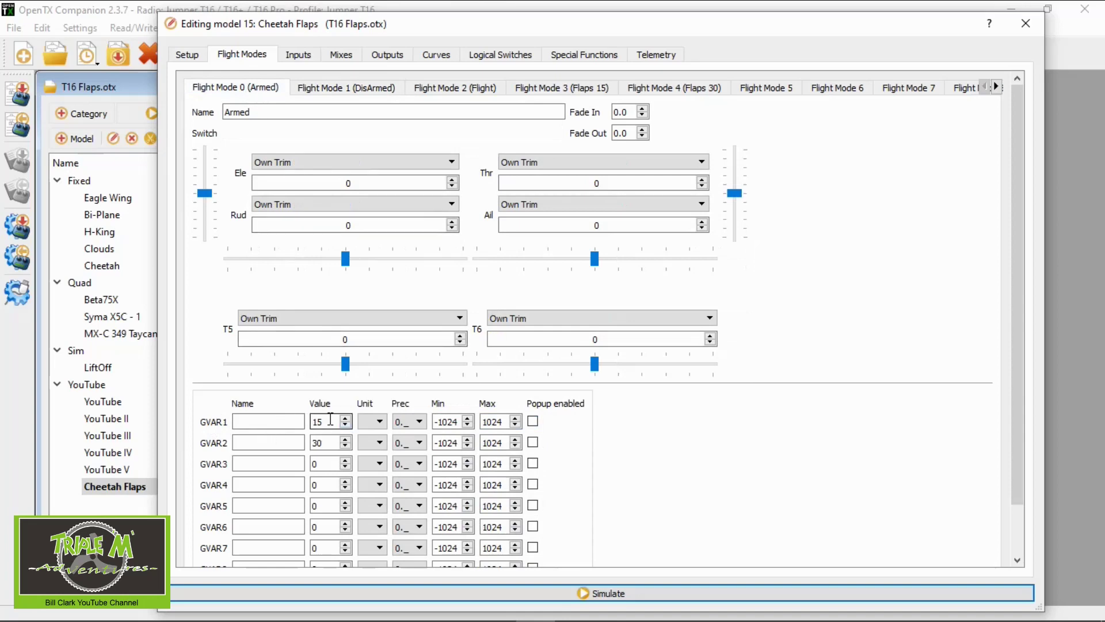
pyautogui.click(375, 90)
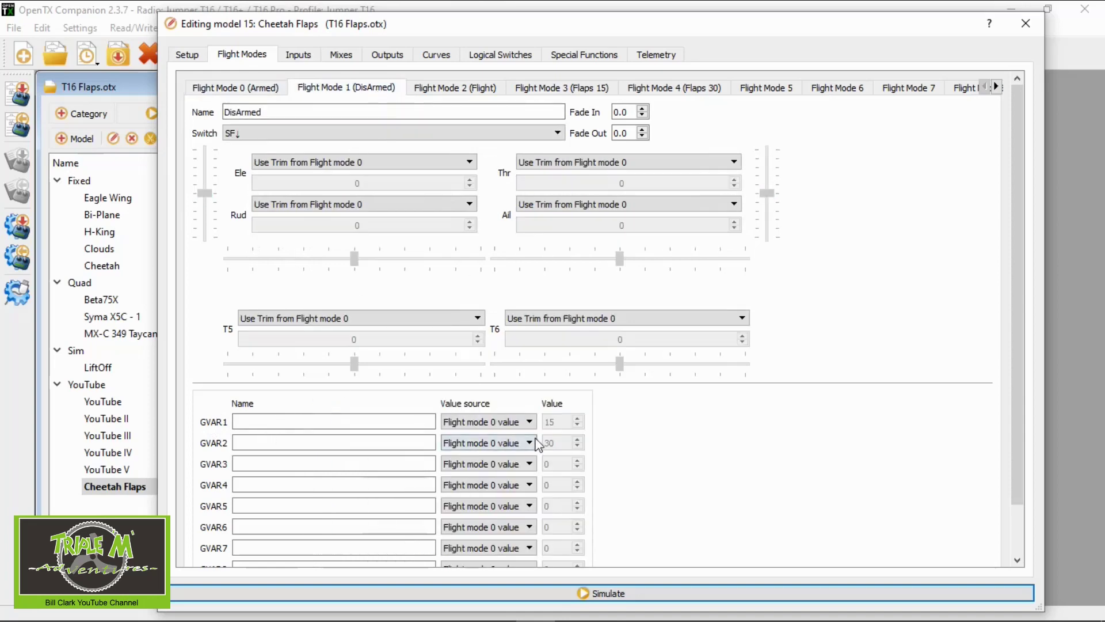
pyautogui.click(907, 89)
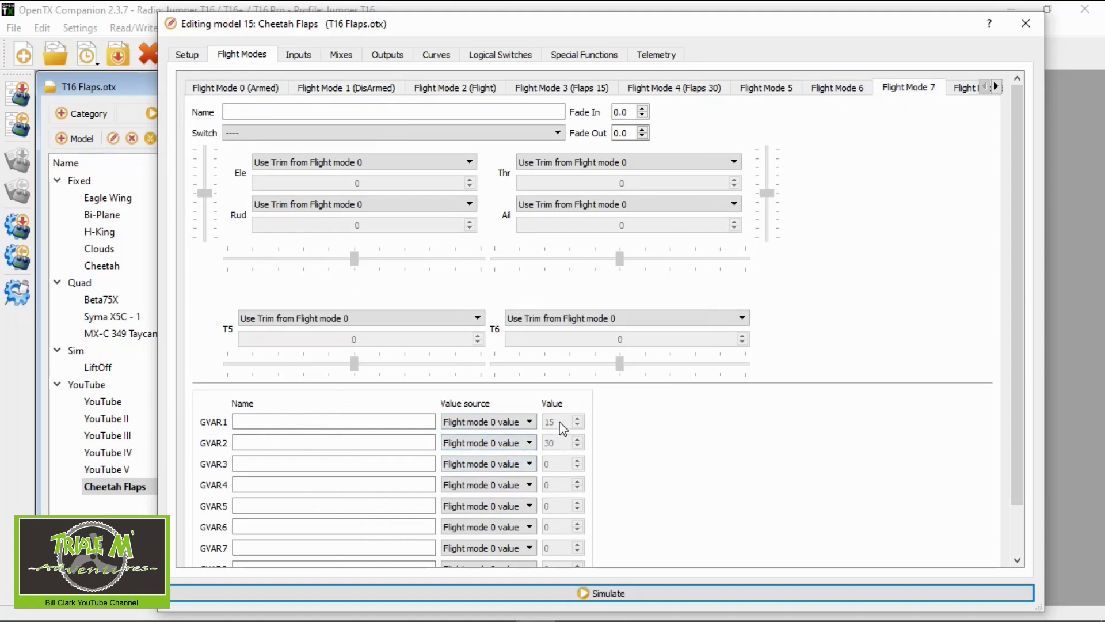
pyautogui.click(778, 91)
pyautogui.click(693, 93)
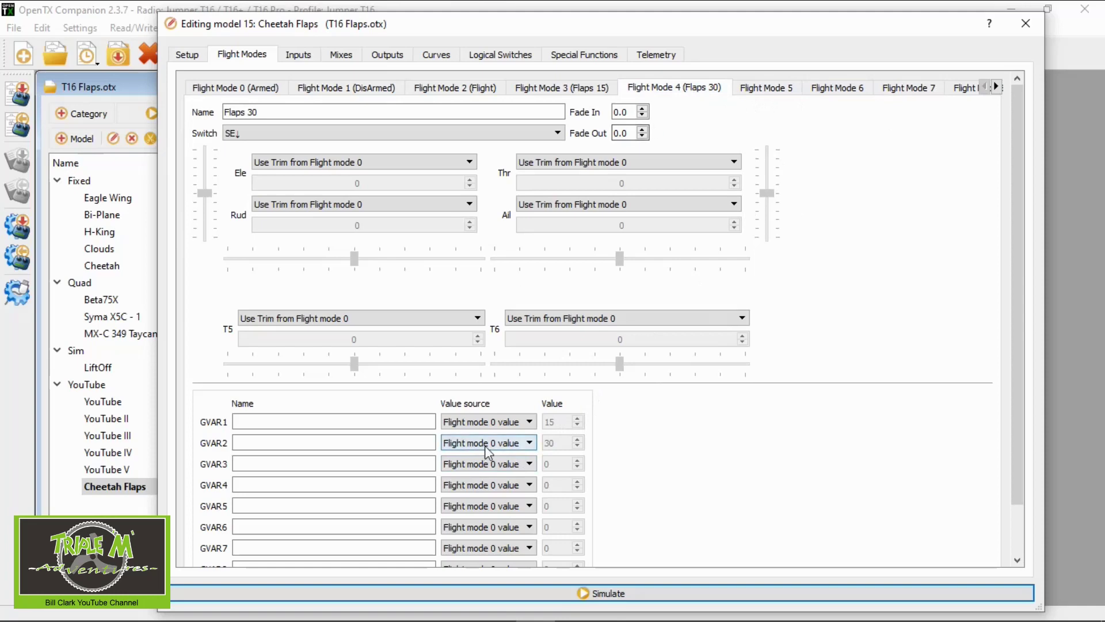
pyautogui.click(529, 423)
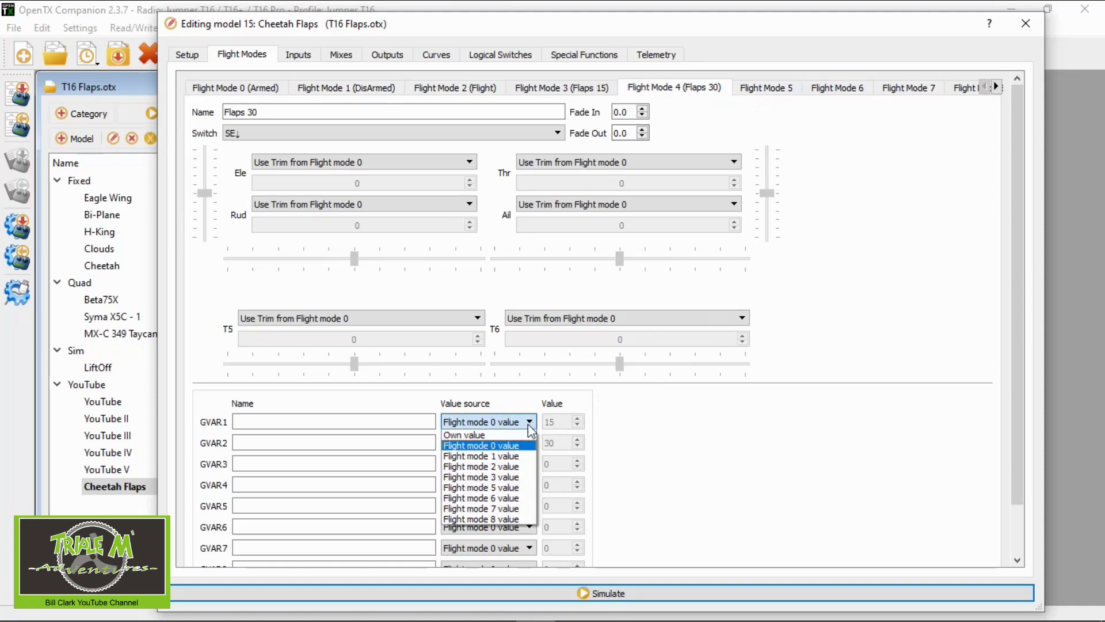
pyautogui.click(742, 423)
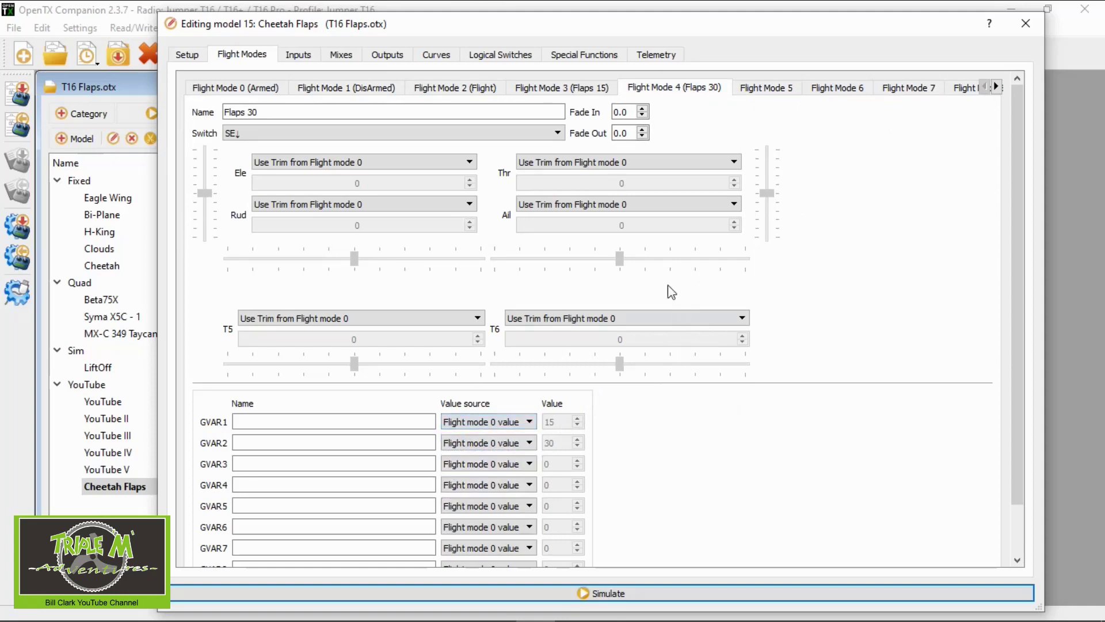
pyautogui.click(261, 92)
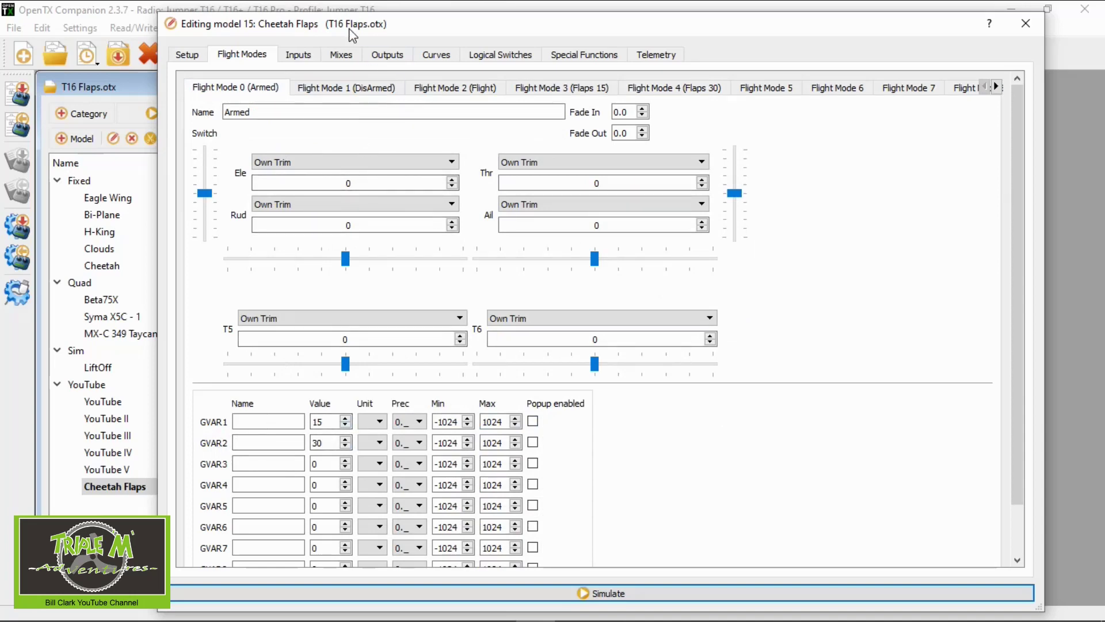
pyautogui.click(311, 58)
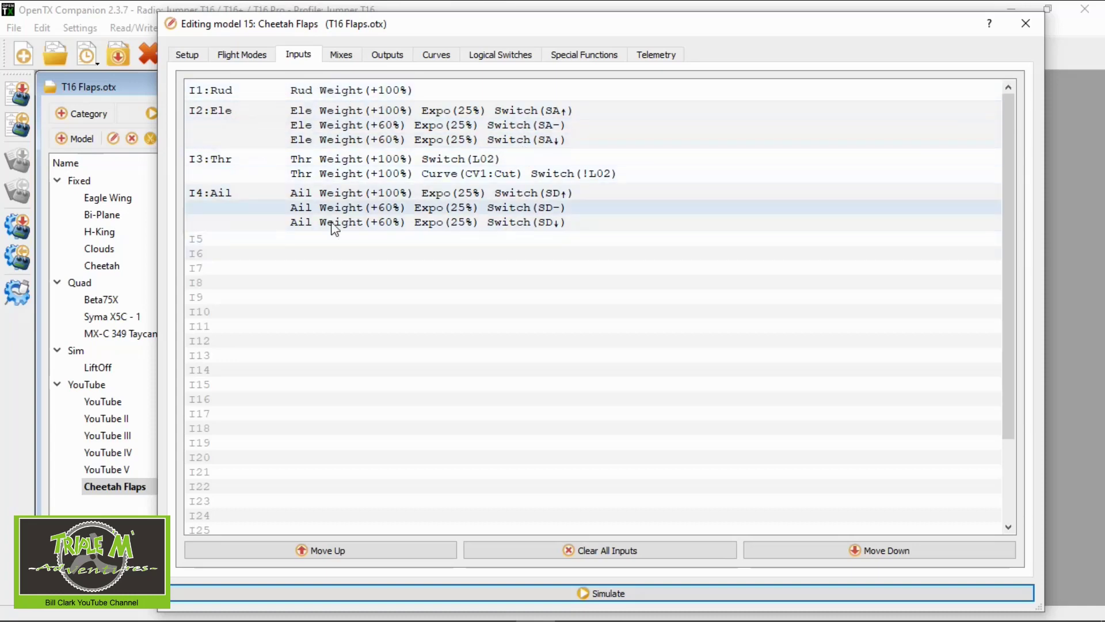
# On the Mixes tab, edit CH1's first Flap mix to offset -GV1 on switch SE-.
pyautogui.click(351, 55)
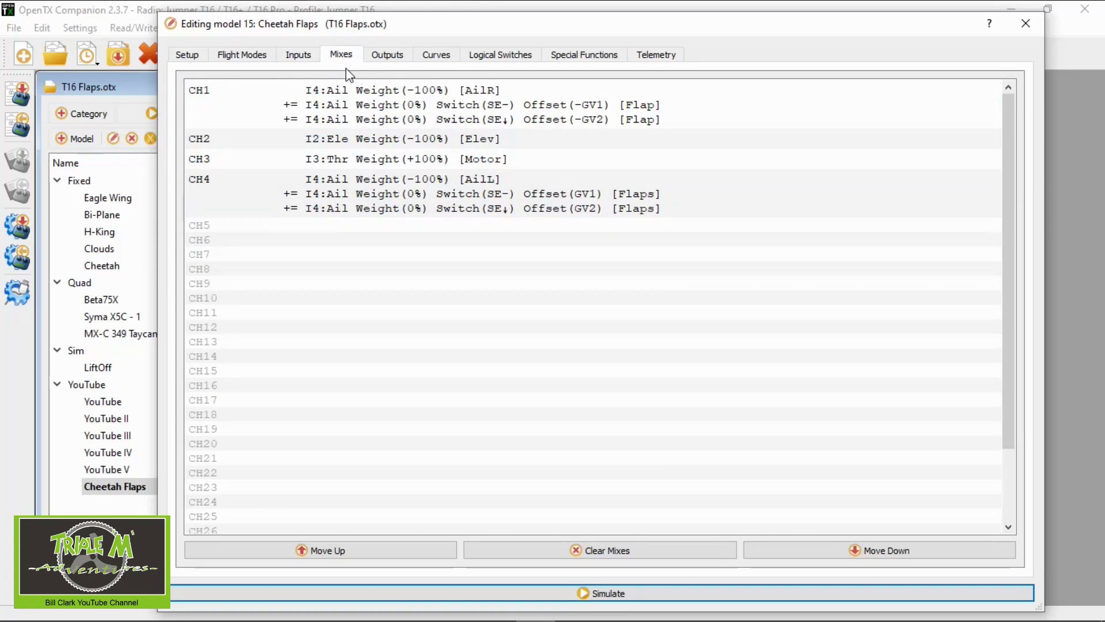
pyautogui.doubleClick(421, 107)
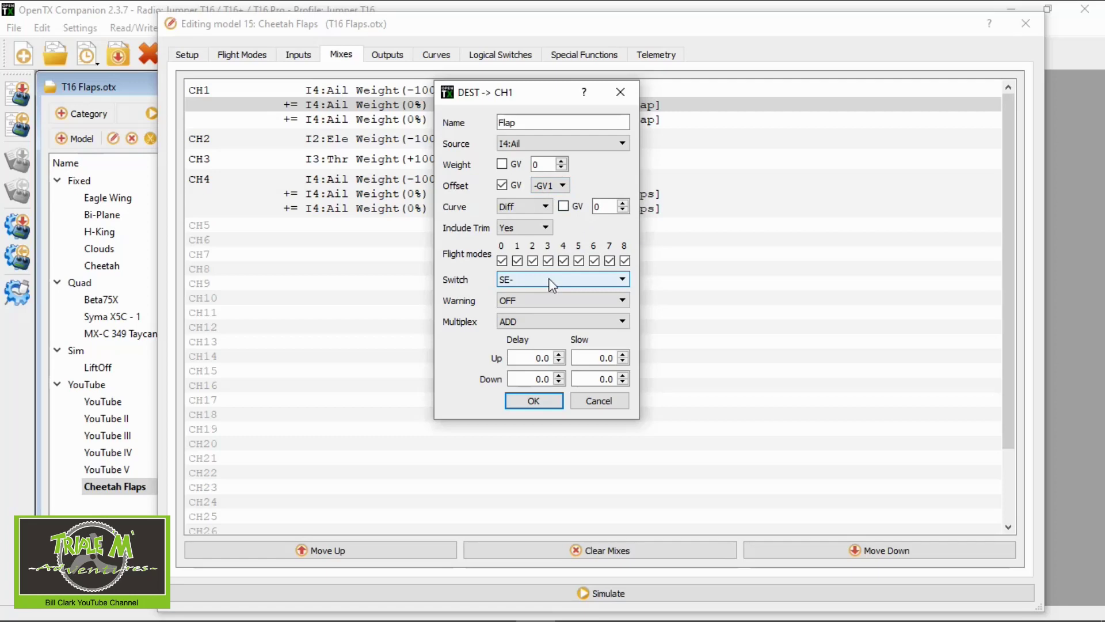
# Confirm CH1's -GV1 mix, give CH1's next Flap line -GV2 on SE↓, then edit CH4's first Flaps mix to GV1 on SE-.
pyautogui.click(542, 397)
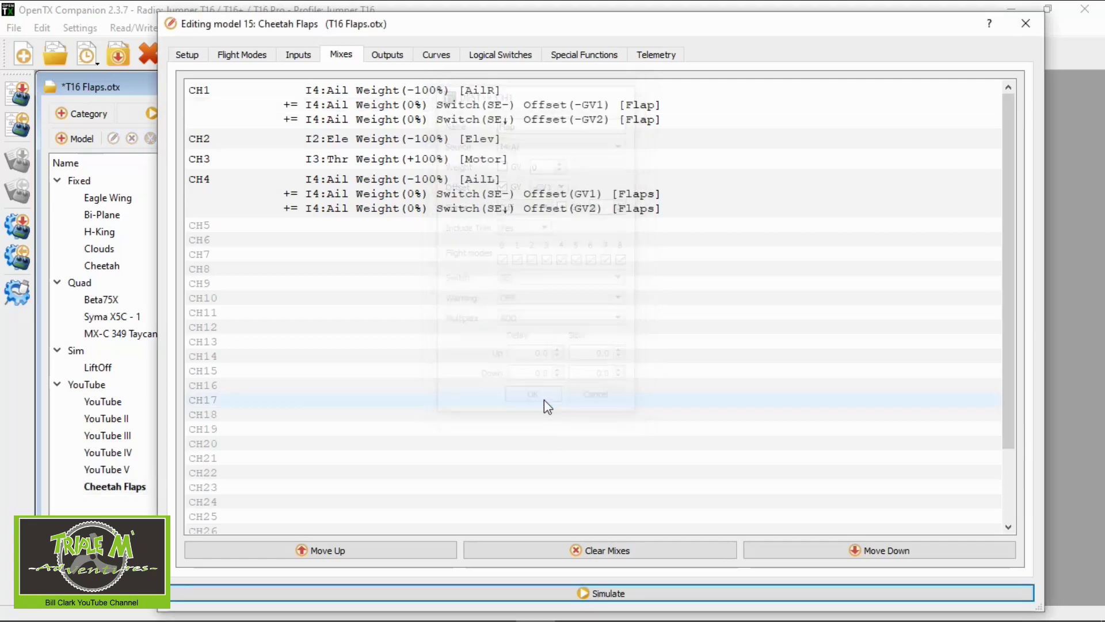
pyautogui.doubleClick(499, 119)
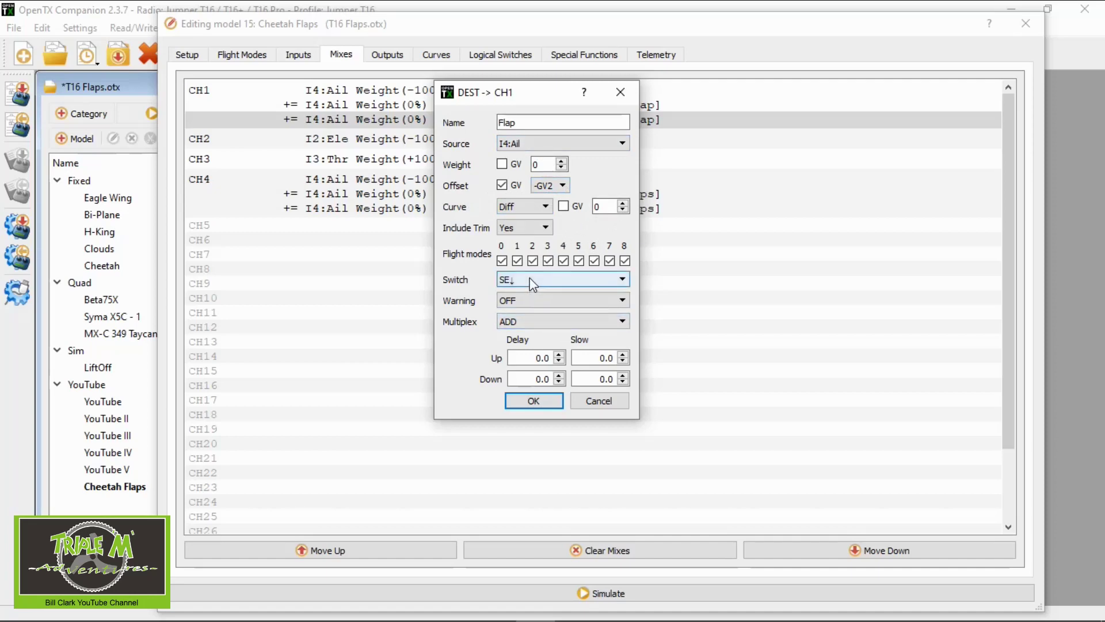
pyautogui.click(551, 399)
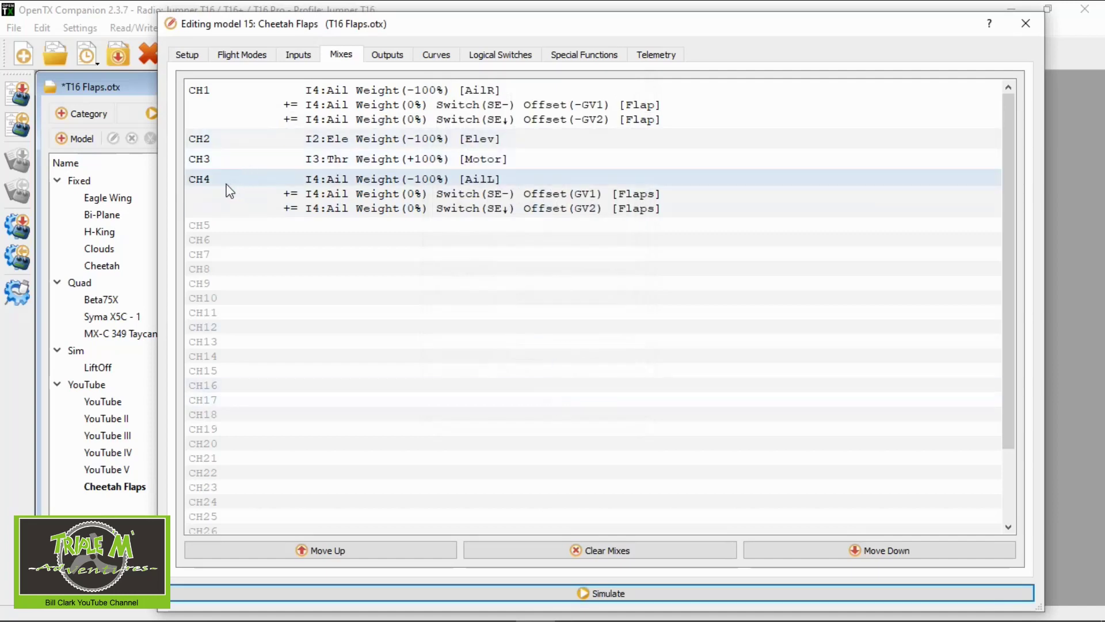
pyautogui.doubleClick(456, 196)
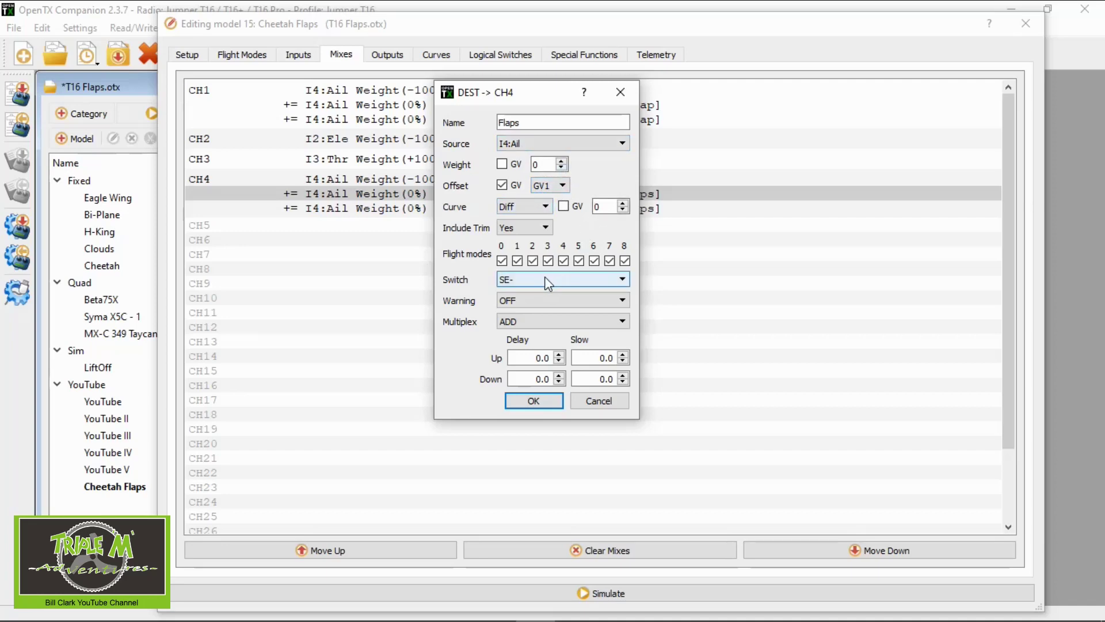
# Confirm CH4's GV1 mix, then give CH4's second Flaps line offset GV2 on switch SE↓.
pyautogui.click(544, 399)
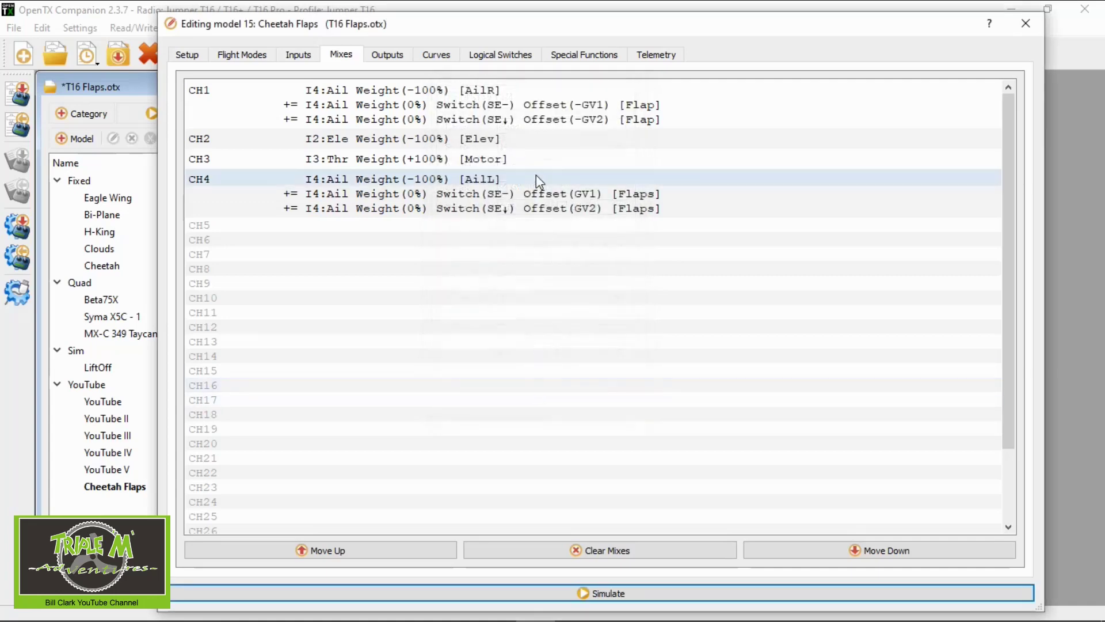
pyautogui.doubleClick(493, 210)
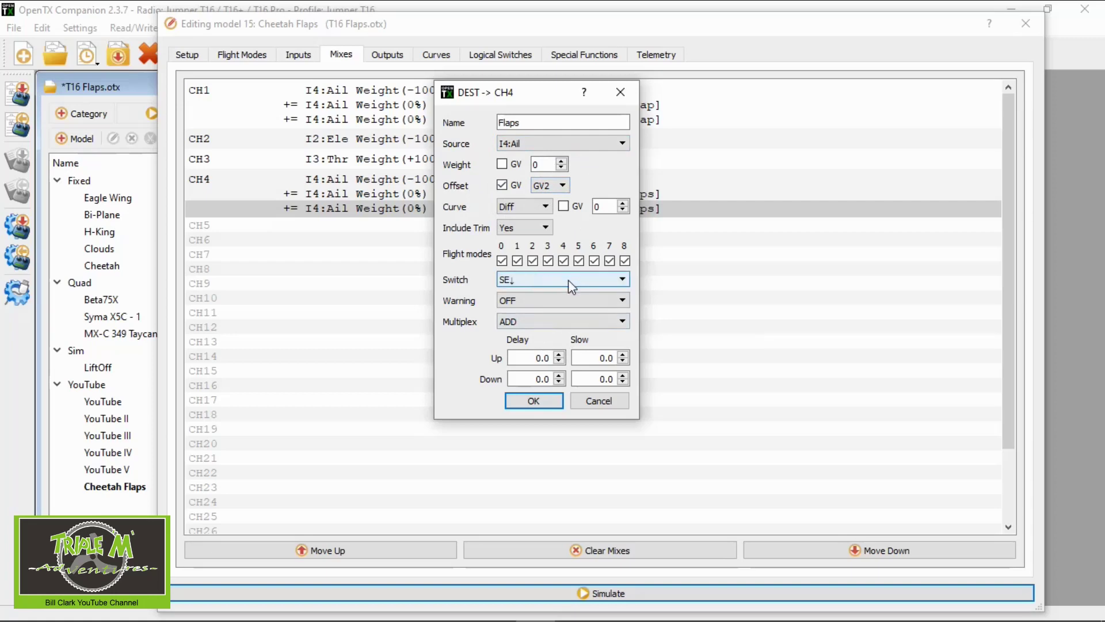
pyautogui.click(541, 399)
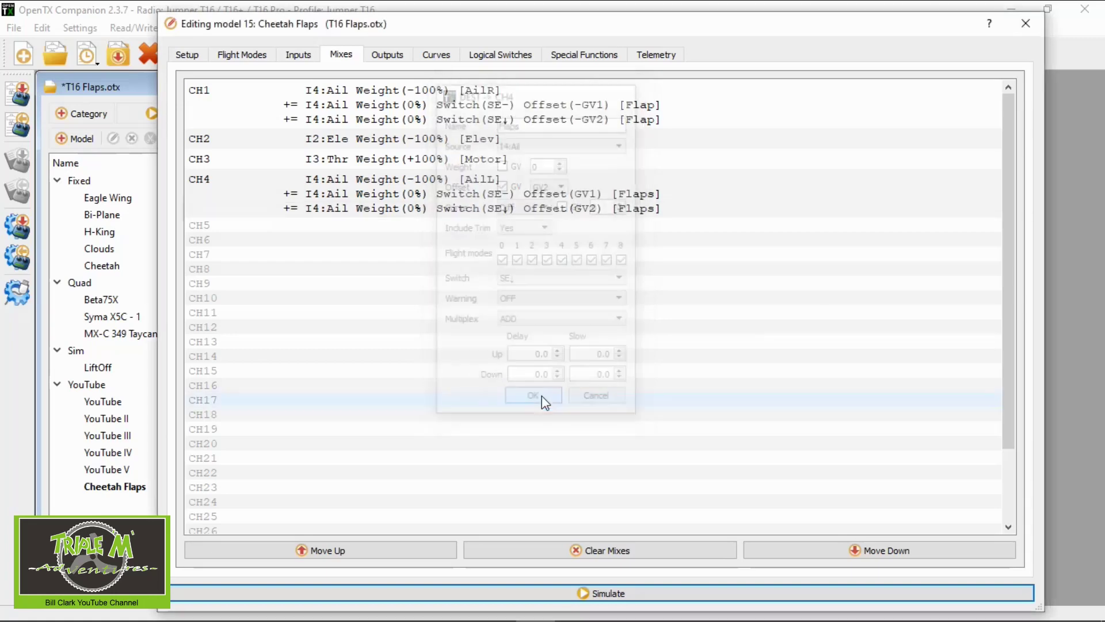
# Review Outputs, Curves and Special Functions (SF11/SF12 flap announcements), then start the simulator.
pyautogui.click(391, 58)
pyautogui.click(440, 54)
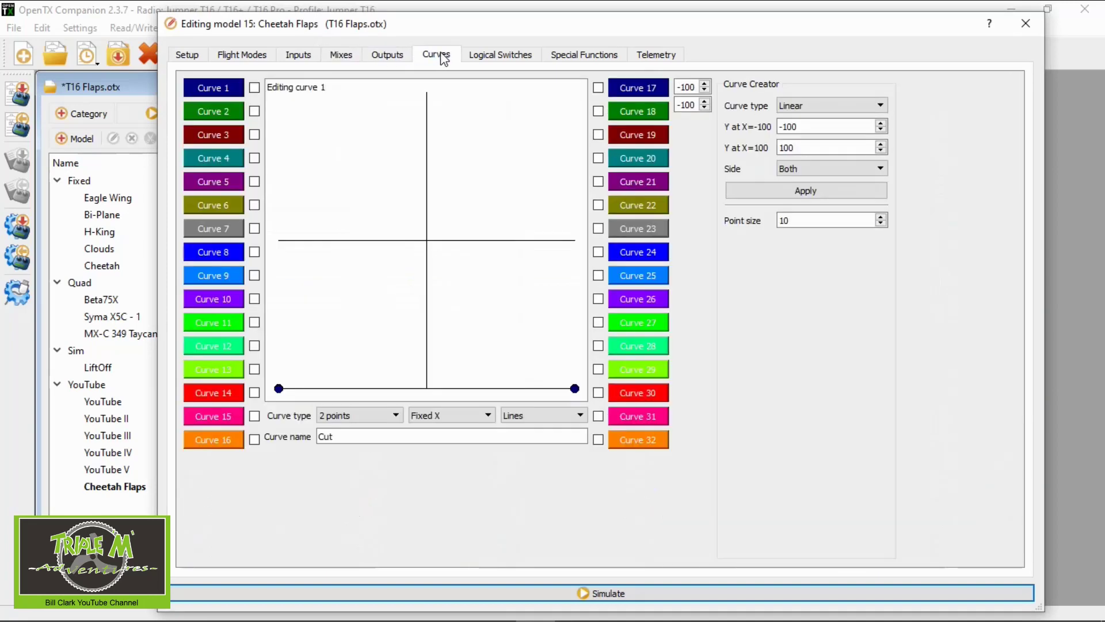
pyautogui.click(596, 58)
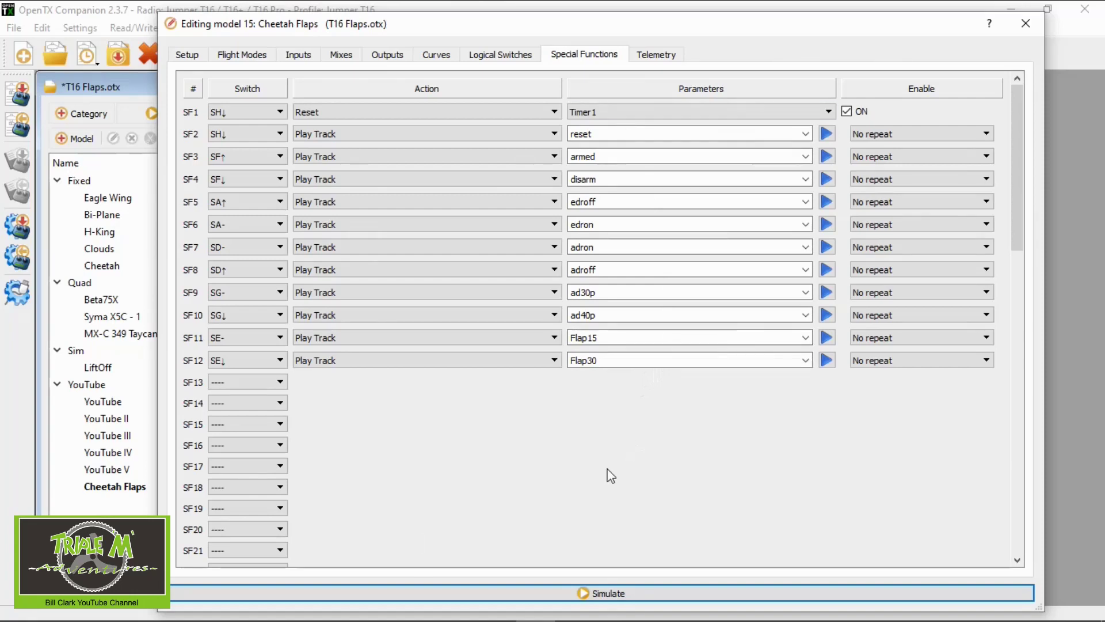
pyautogui.click(599, 591)
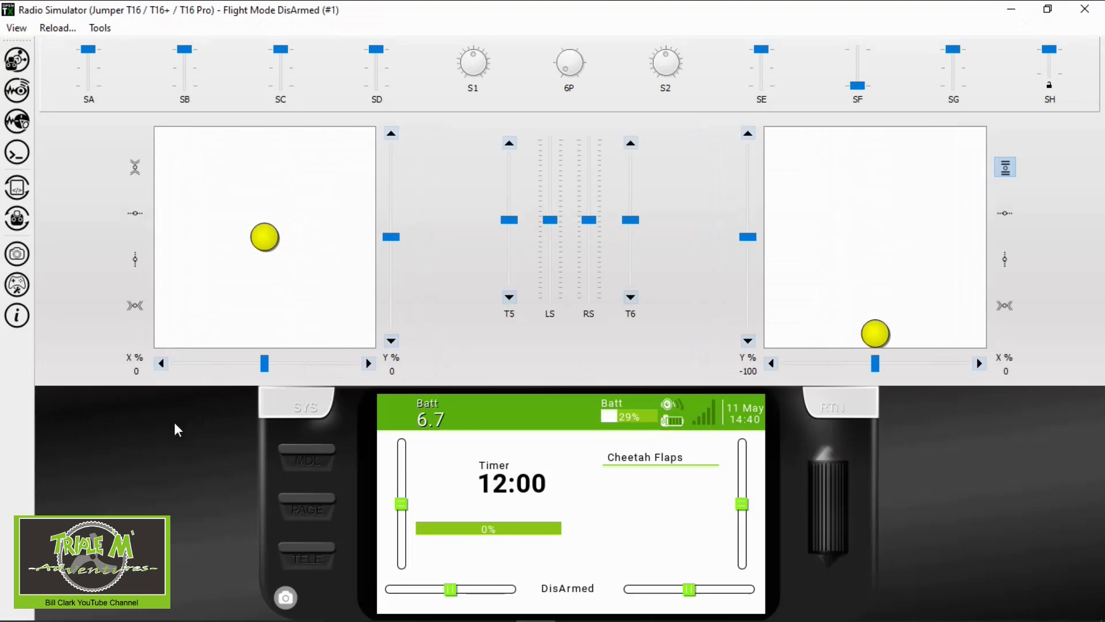
# Reach Channels Monitor 1-8, deflect the aileron stick, and flip SE to middle then down.
pyautogui.click(314, 455)
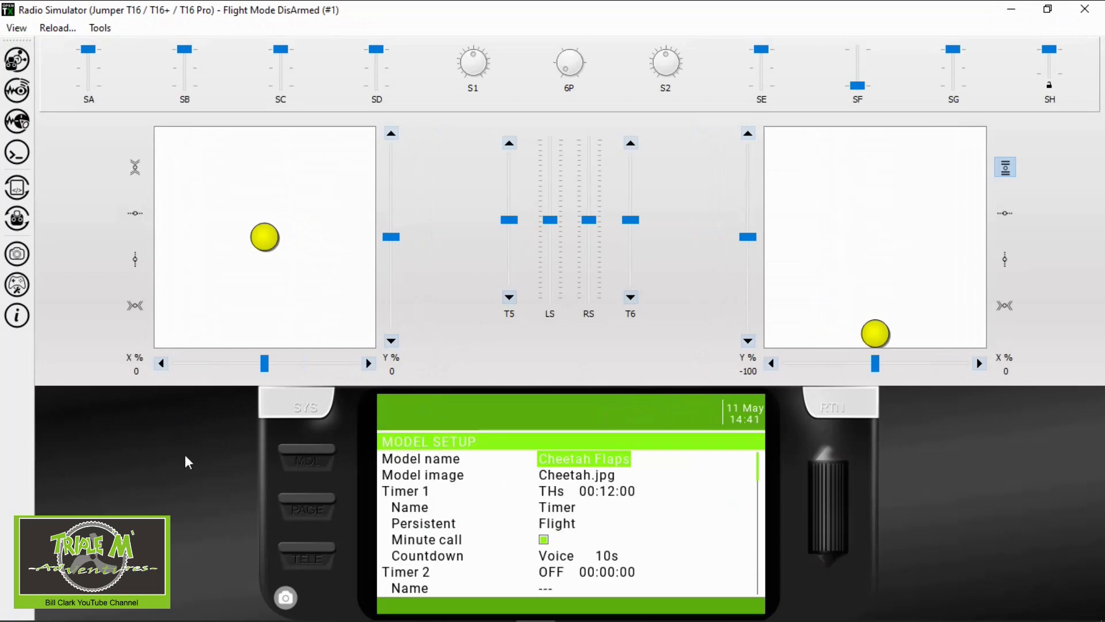
pyautogui.click(309, 455)
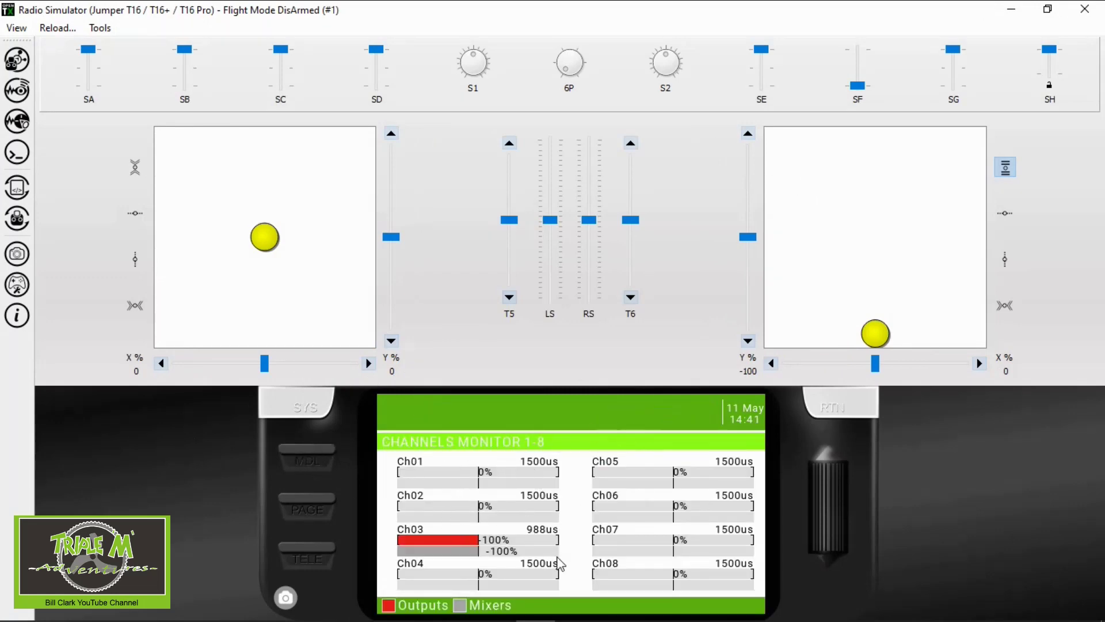
pyautogui.moveTo(877, 344); pyautogui.dragTo(788, 354)
pyautogui.click(764, 70)
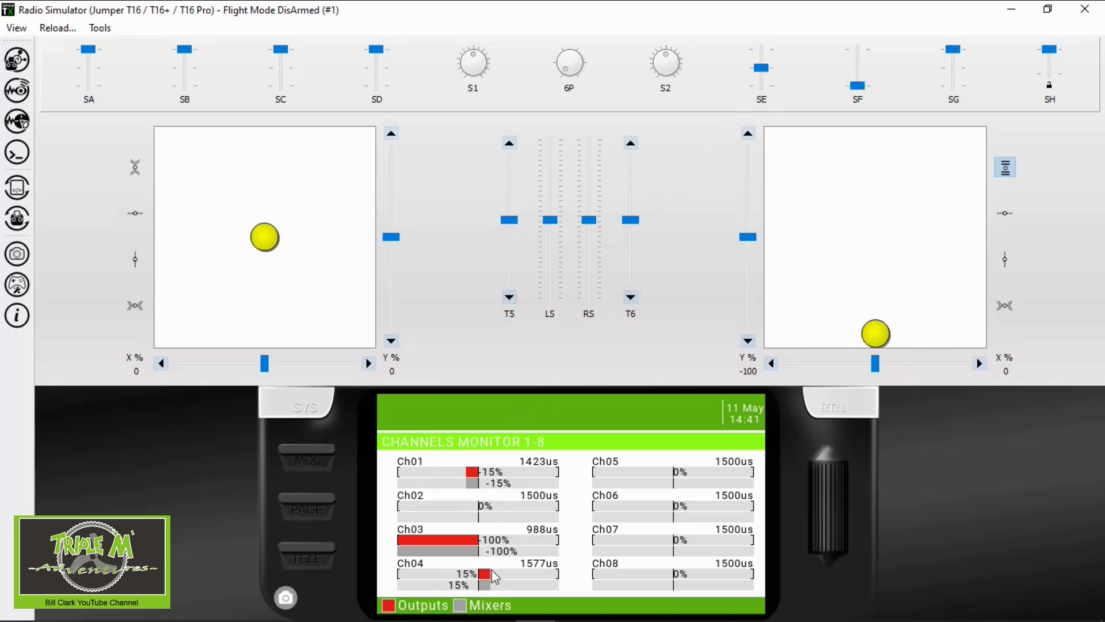
pyautogui.click(767, 93)
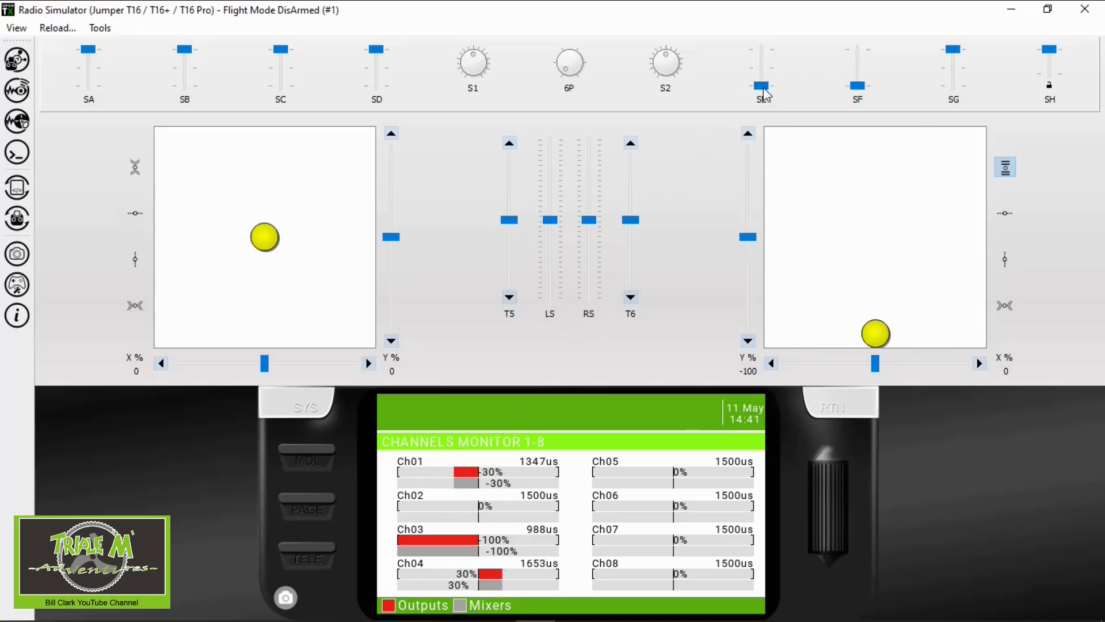